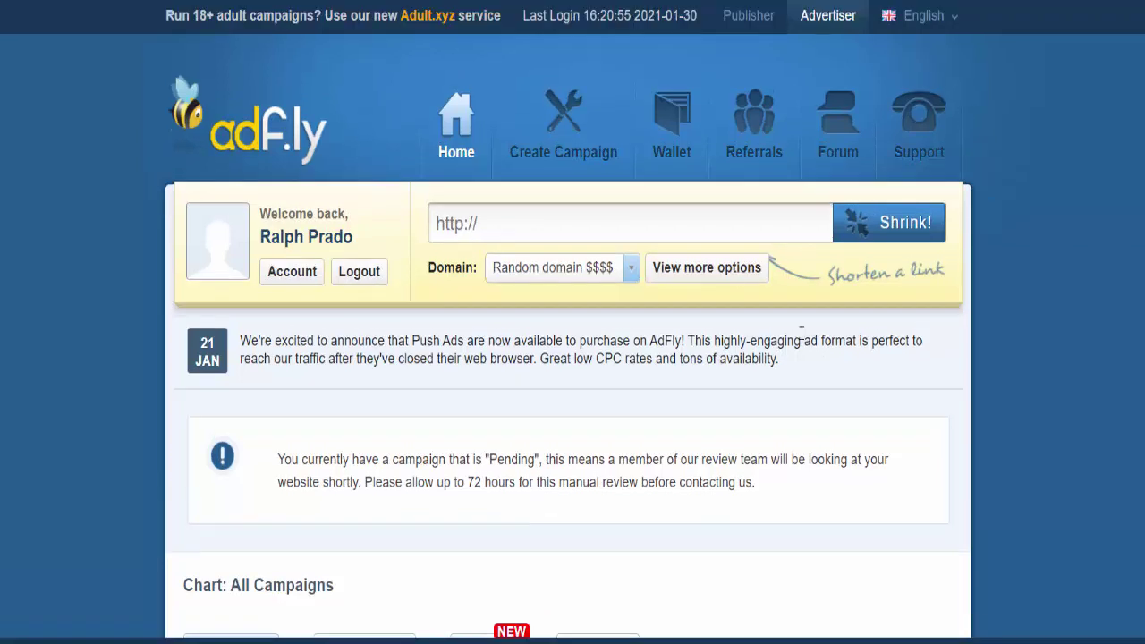
{"action": "left_click", "coordinate": [725, 240]}
{"action": "type", "text": "https://google.com"}
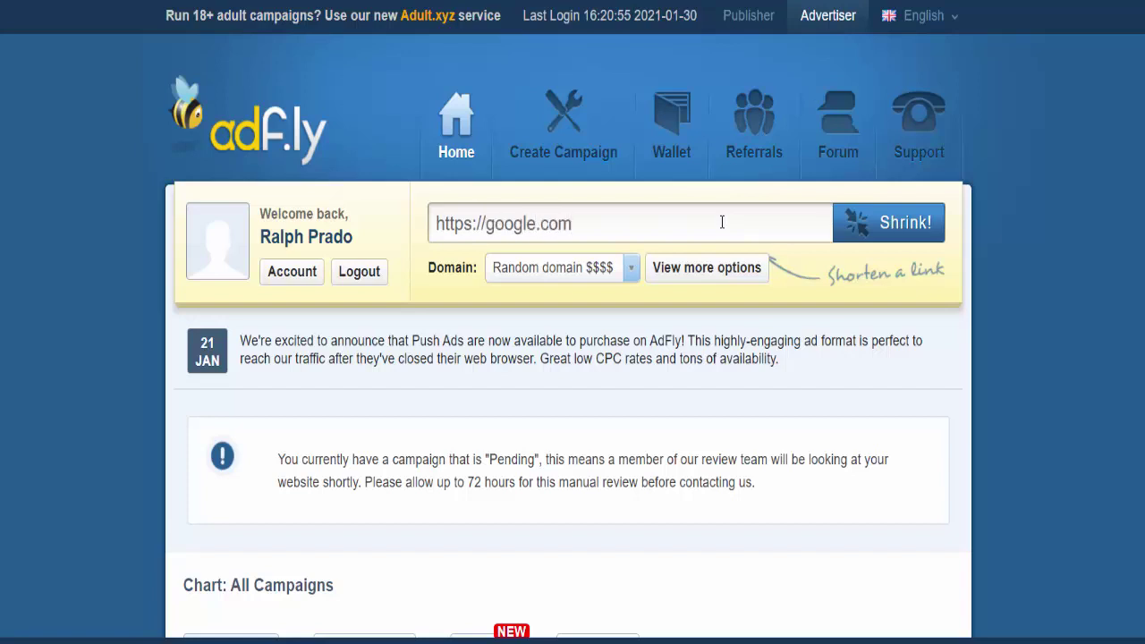
{"action": "left_click", "coordinate": [886, 235]}
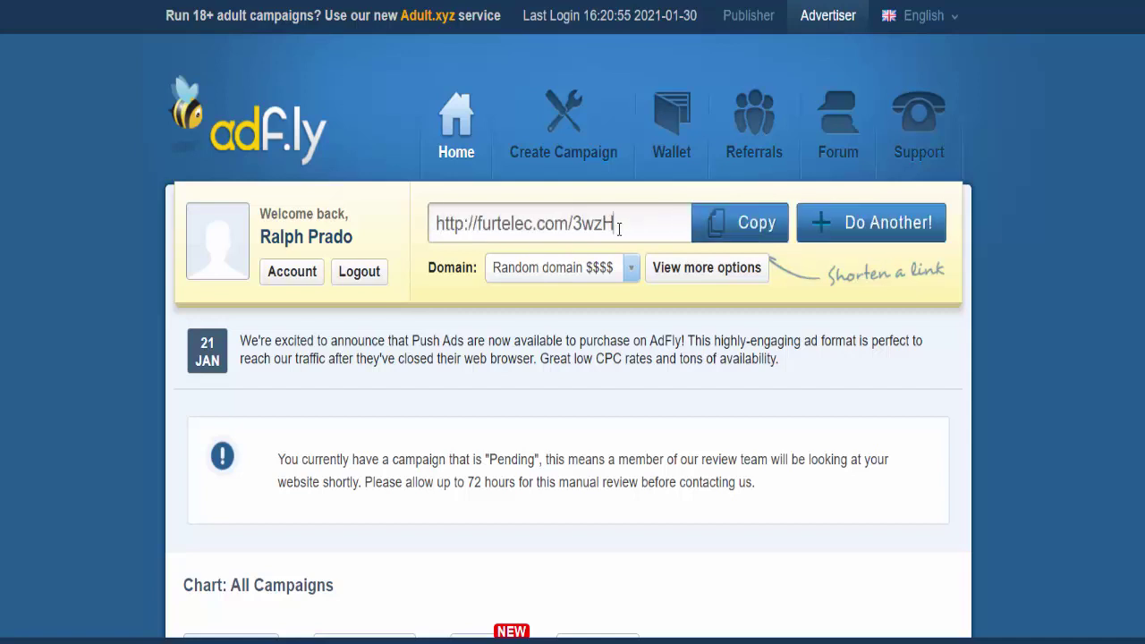
{"action": "left_click_drag", "start_coordinate": [618, 229], "coordinate": [435, 224]}
{"action": "right_click", "coordinate": [594, 224]}
{"action": "left_click", "coordinate": [628, 304]}
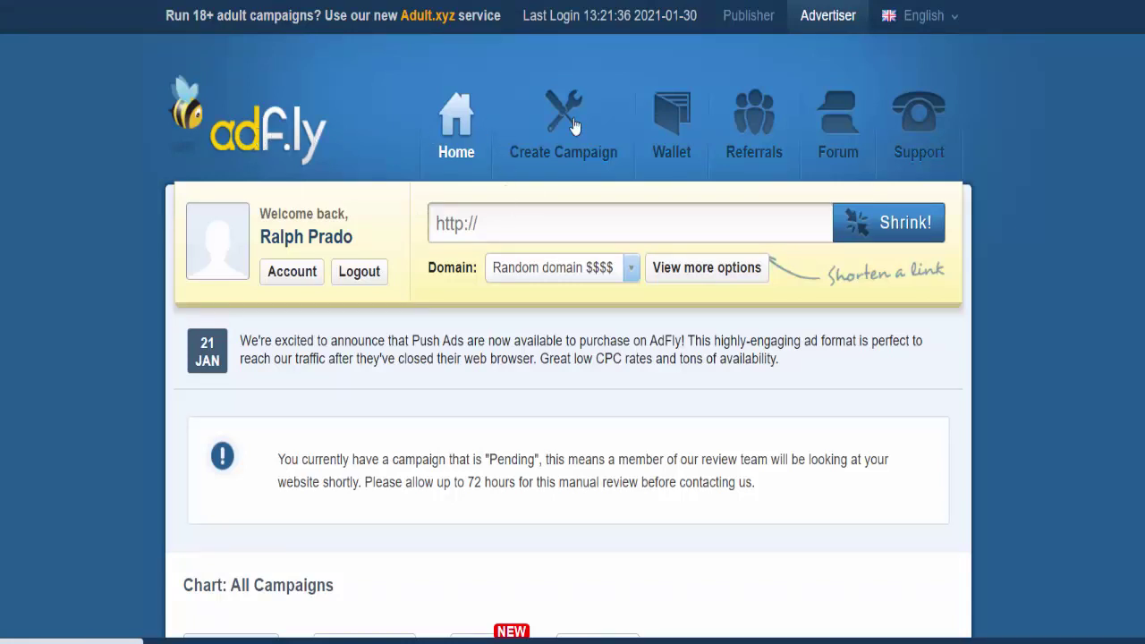
- Enter 2k visitors for the United States, bringing the order to 2,000 visitors for $10.00
{"action": "scroll", "coordinate": [166, 258], "scroll_direction": "down", "scroll_amount": 7}
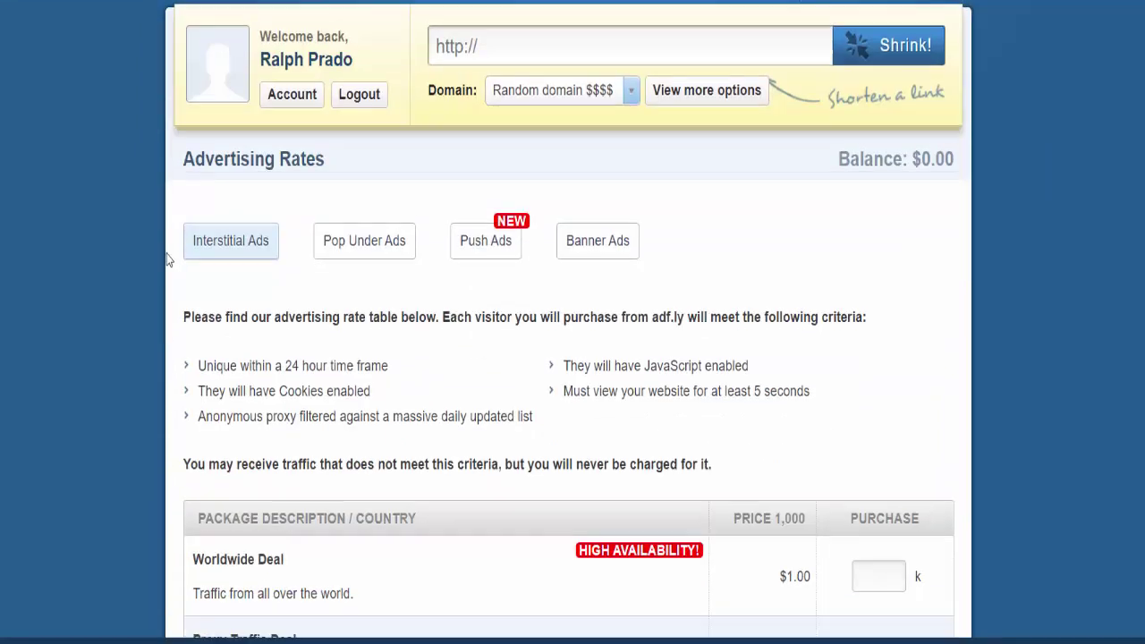
{"action": "scroll", "coordinate": [166, 259], "scroll_direction": "down", "scroll_amount": 4}
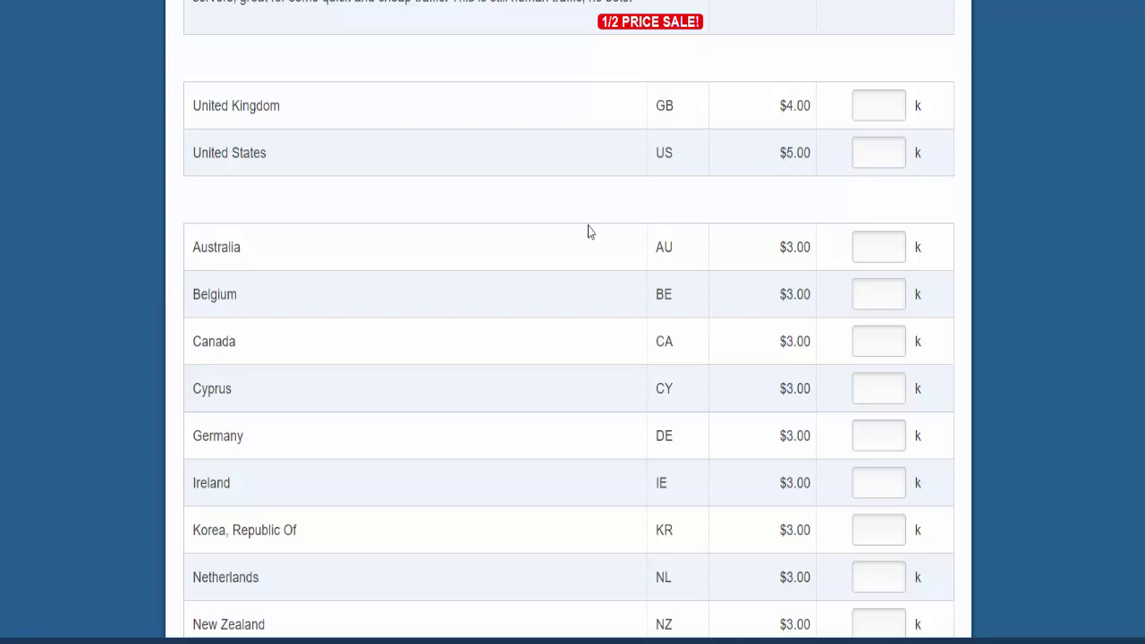
{"action": "scroll", "coordinate": [645, 295], "scroll_direction": "up", "scroll_amount": 2}
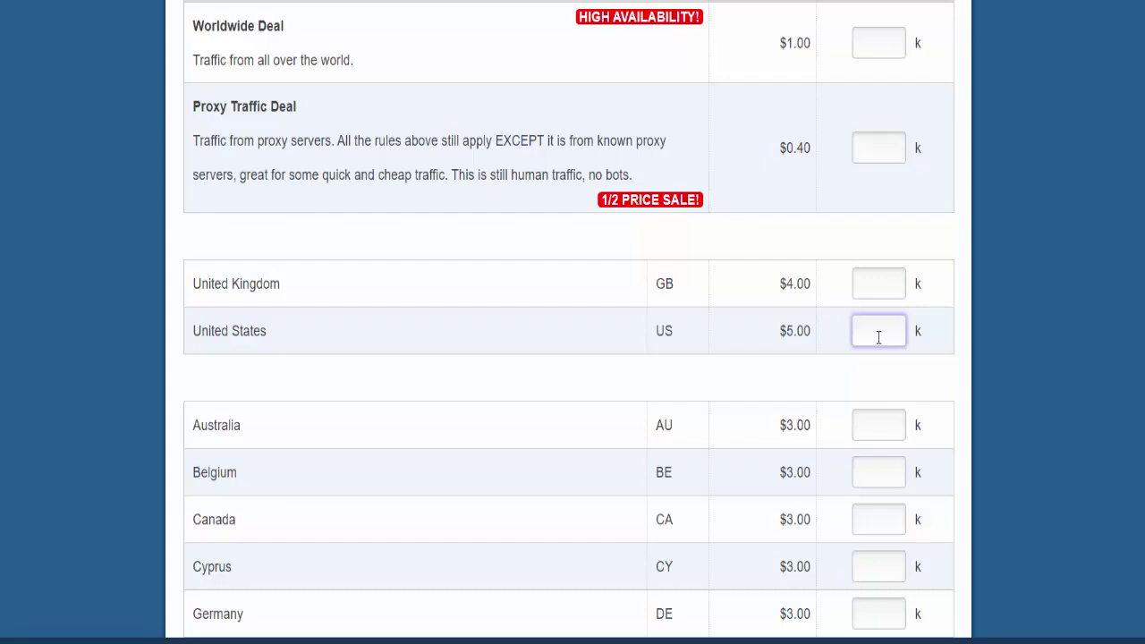
{"action": "type", "text": "2"}
{"action": "scroll", "coordinate": [954, 349], "scroll_direction": "down", "scroll_amount": 20}
{"action": "scroll", "coordinate": [954, 349], "scroll_direction": "down", "scroll_amount": 10}
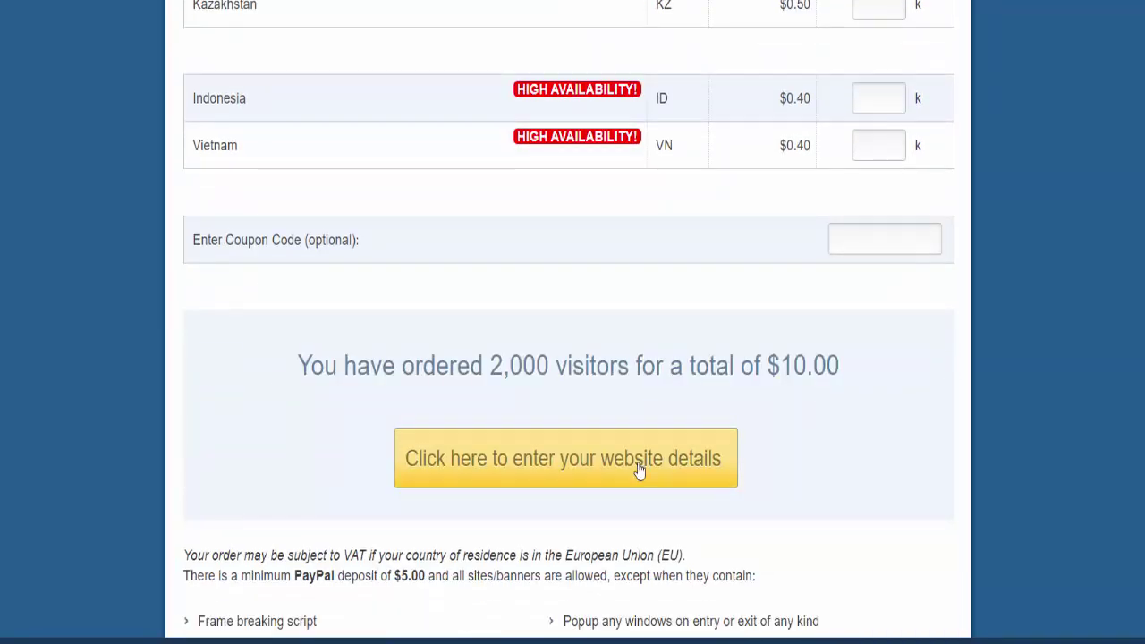
- Name the new campaign usgam
{"action": "left_click", "coordinate": [638, 467]}
{"action": "left_click", "coordinate": [603, 319]}
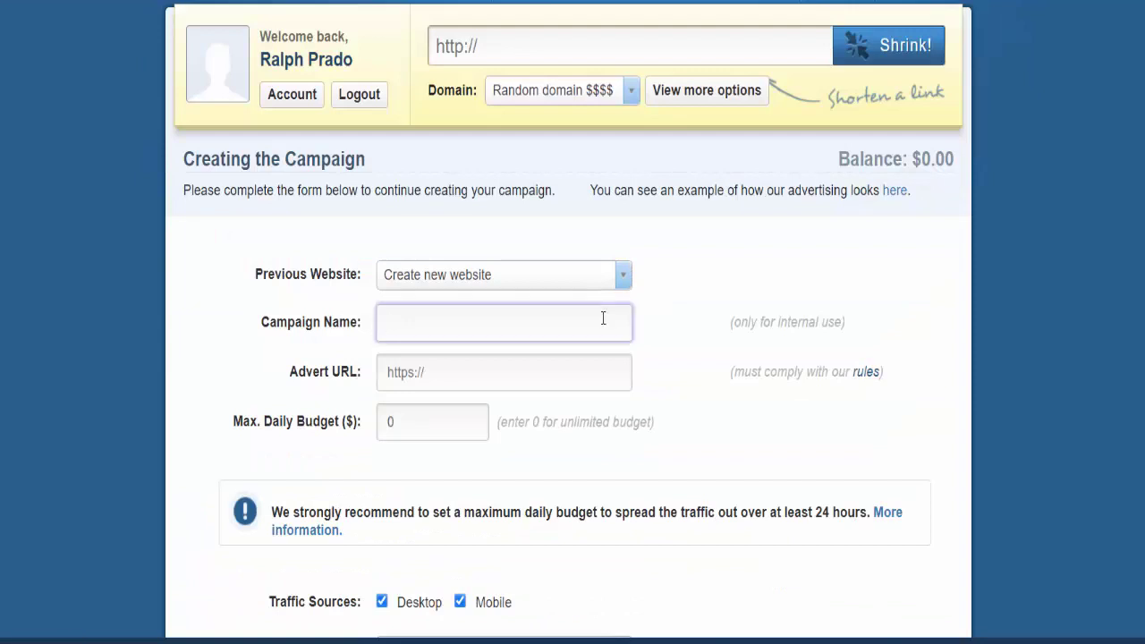
{"action": "type", "text": "usgam"}
{"action": "left_click", "coordinate": [487, 379]}
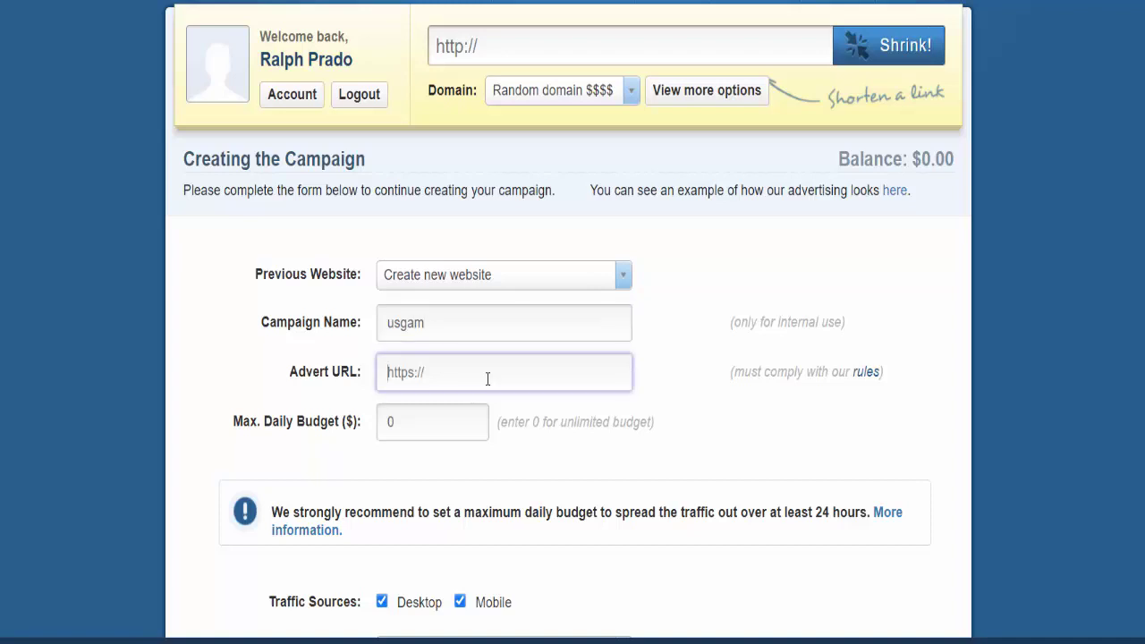
{"action": "type", "text": "http://www.yourpage.com/"}
{"action": "key", "text": "Left"}
{"action": "key", "text": "Left"}
{"action": "key", "text": "Left"}
{"action": "key", "text": "Left"}
{"action": "key", "text": "Left"}
{"action": "key", "text": "Left"}
{"action": "key", "text": "Left"}
{"action": "key", "text": "Left"}
{"action": "key", "text": "Left"}
{"action": "key", "text": "Left"}
{"action": "key", "text": "Left"}
{"action": "key", "text": "Left"}
{"action": "key", "text": "Left"}
{"action": "key", "text": "Left"}
{"action": "key", "text": "Left"}
{"action": "key", "text": "Left"}
{"action": "key", "text": "Left"}
{"action": "key", "text": "Left"}
{"action": "type", "text": "s"}
{"action": "left_click", "coordinate": [432, 422]}
{"action": "scroll", "coordinate": [415, 333], "scroll_direction": "down", "scroll_amount": 2}
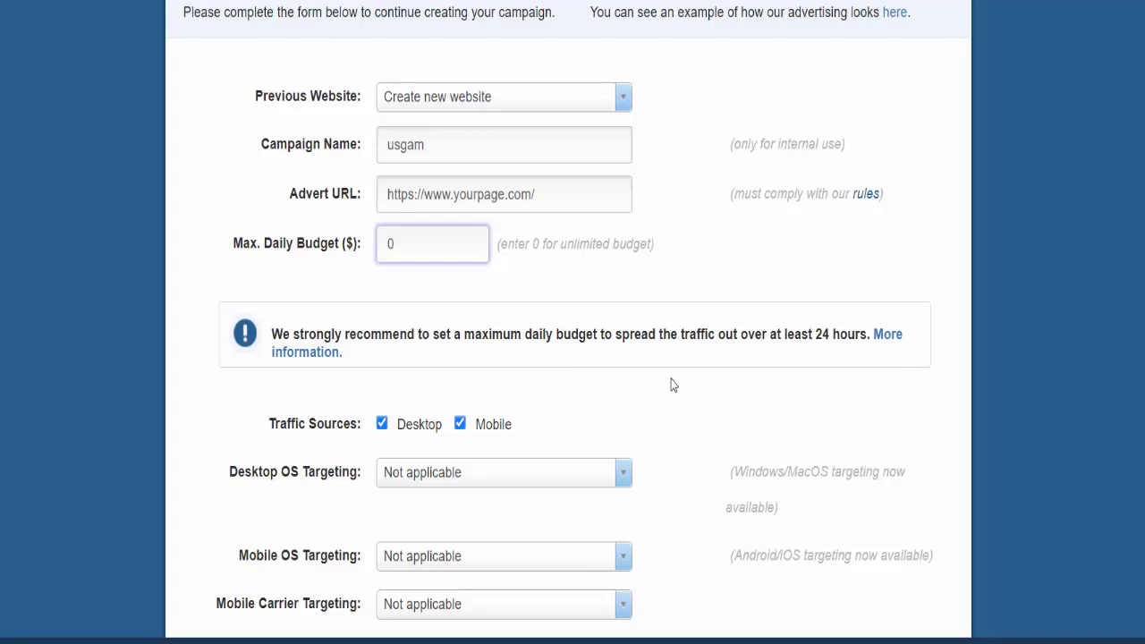
{"action": "scroll", "coordinate": [672, 384], "scroll_direction": "down", "scroll_amount": 2}
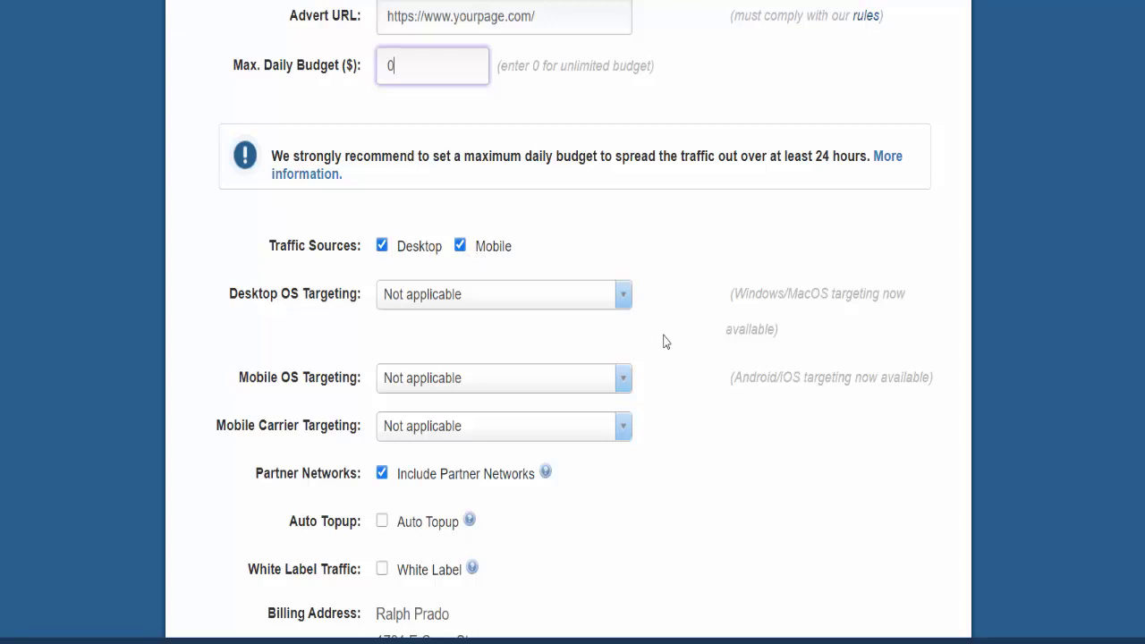
- Keep Mobile traffic enabled and untick Include Partner Networks for the campaign
{"action": "left_click", "coordinate": [459, 249]}
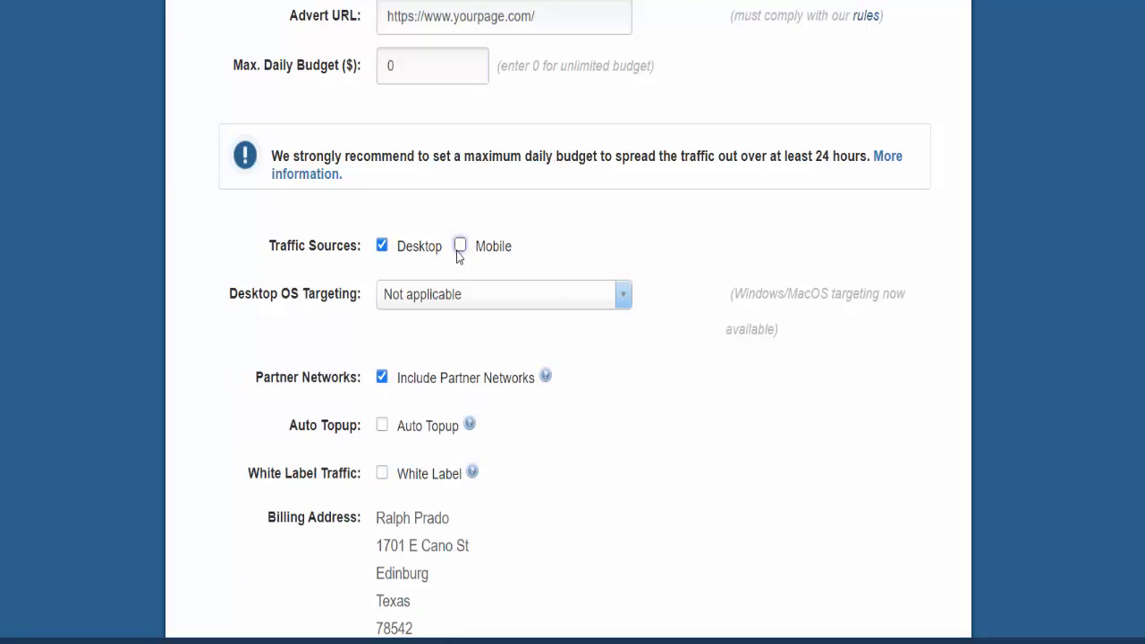
{"action": "left_click", "coordinate": [460, 245]}
{"action": "scroll", "coordinate": [466, 355], "scroll_direction": "up", "scroll_amount": 4}
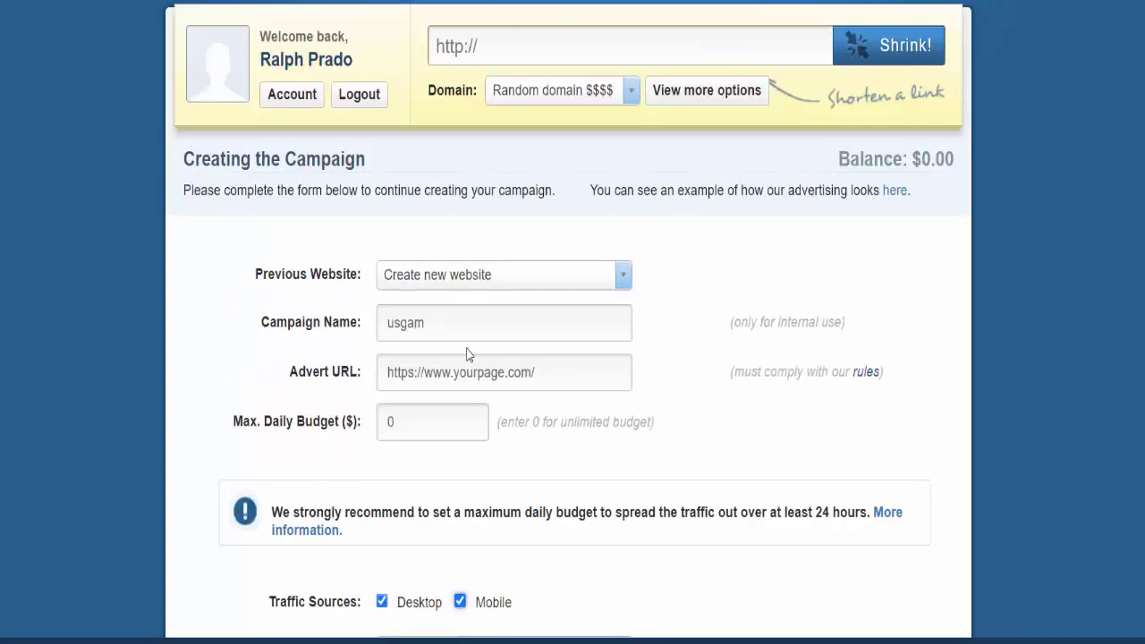
{"action": "left_click", "coordinate": [548, 374]}
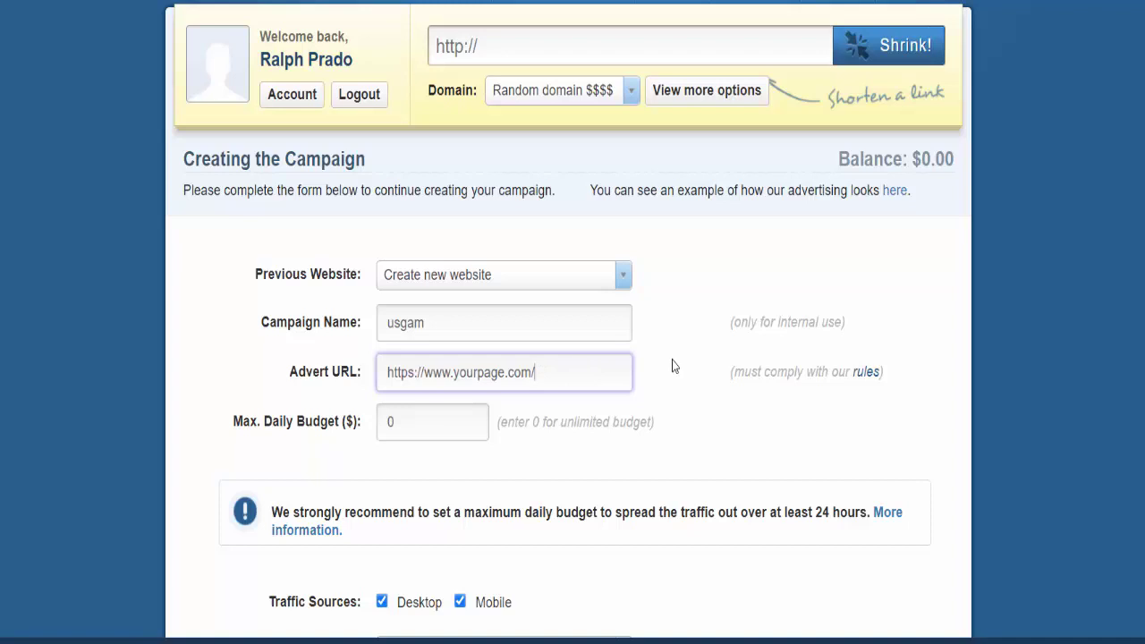
{"action": "scroll", "coordinate": [673, 358], "scroll_direction": "down", "scroll_amount": 6}
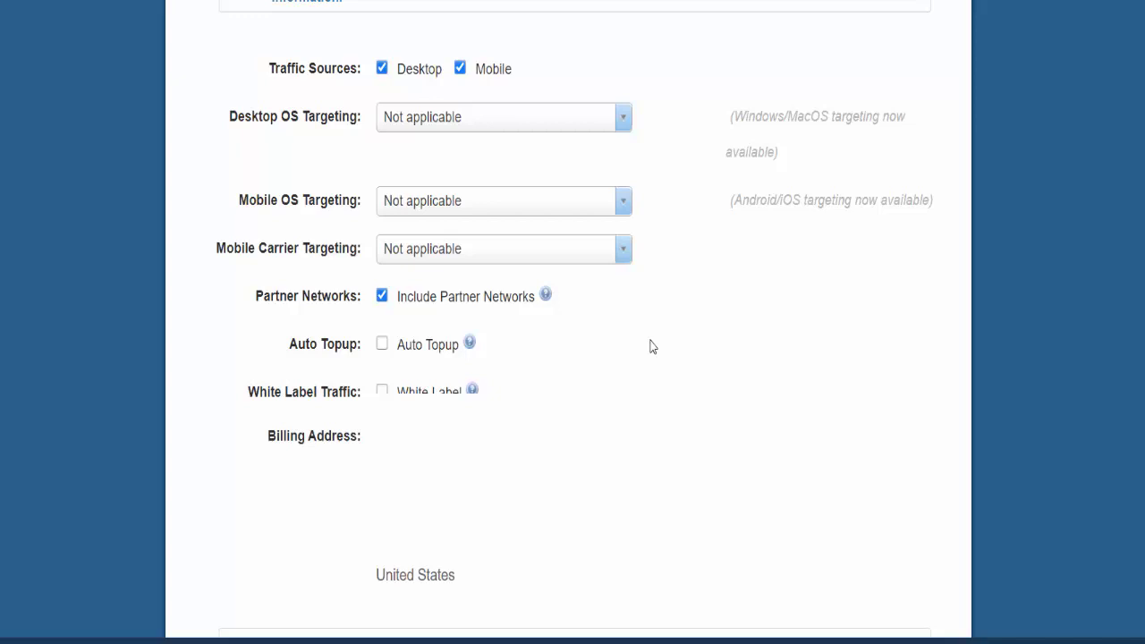
{"action": "left_click", "coordinate": [383, 300]}
- Scroll through the checkout section offering PayPal or Wallet payment of $10.00
{"action": "scroll", "coordinate": [524, 223], "scroll_direction": "down", "scroll_amount": 8}
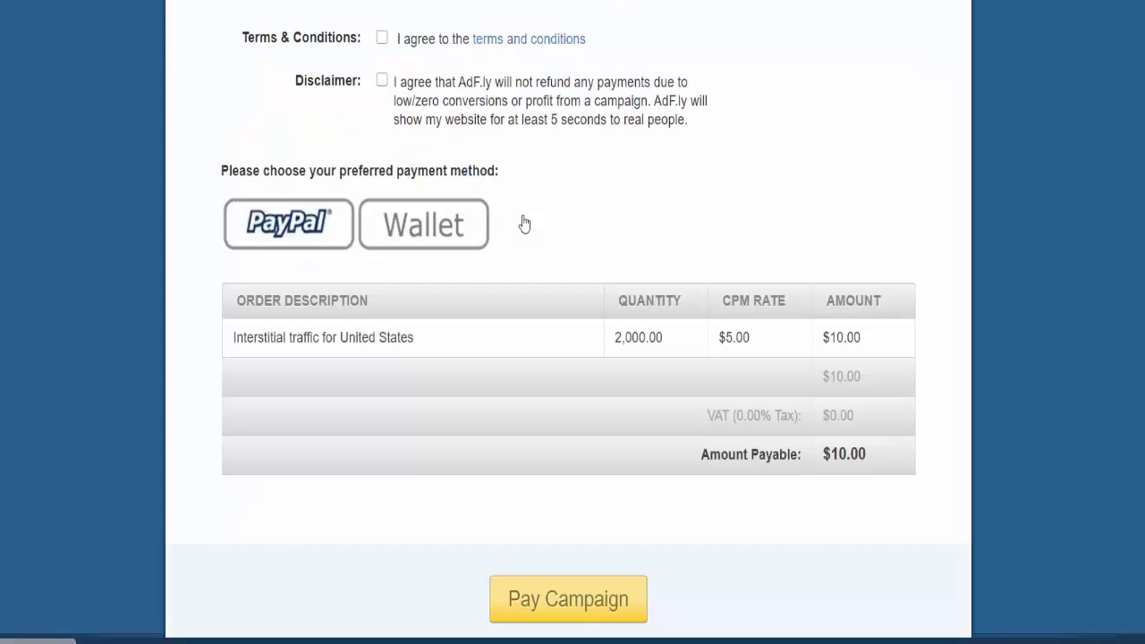
{"action": "scroll", "coordinate": [524, 223], "scroll_direction": "up", "scroll_amount": 2}
{"action": "scroll", "coordinate": [525, 223], "scroll_direction": "down", "scroll_amount": 2}
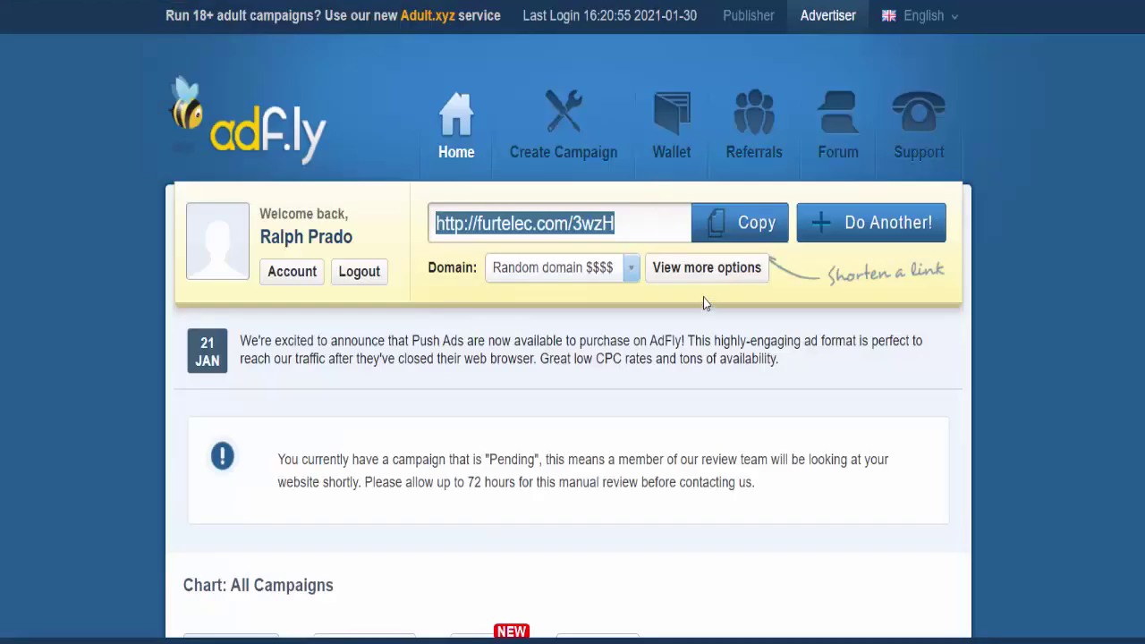
- Check Paidforgaming is listed Pending with 2,000 ordered for $10.00, then return to Home
{"action": "scroll", "coordinate": [703, 297], "scroll_direction": "down", "scroll_amount": 10}
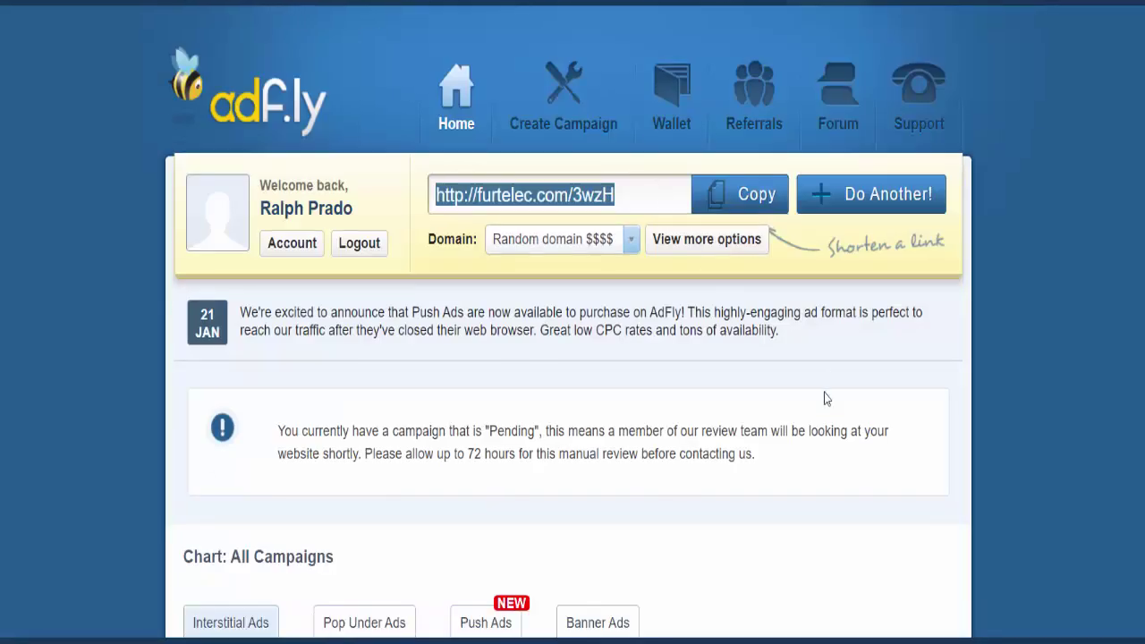
{"action": "scroll", "coordinate": [871, 373], "scroll_direction": "up", "scroll_amount": 1}
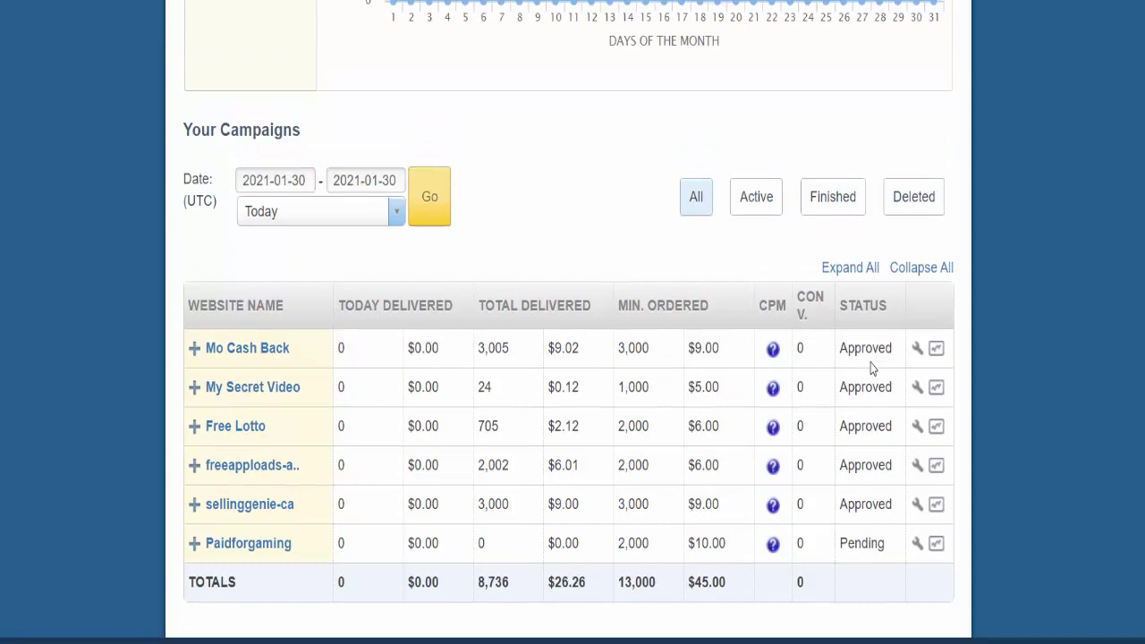
{"action": "scroll", "coordinate": [871, 369], "scroll_direction": "up", "scroll_amount": 6}
{"action": "scroll", "coordinate": [871, 368], "scroll_direction": "down", "scroll_amount": 8}
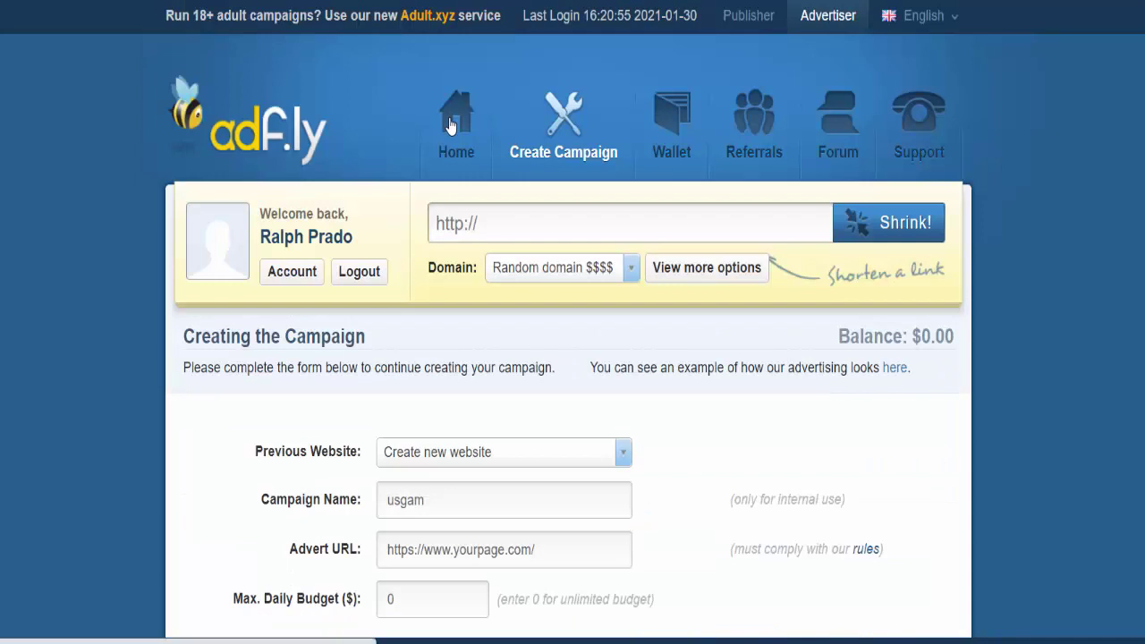
{"action": "left_click", "coordinate": [451, 126]}
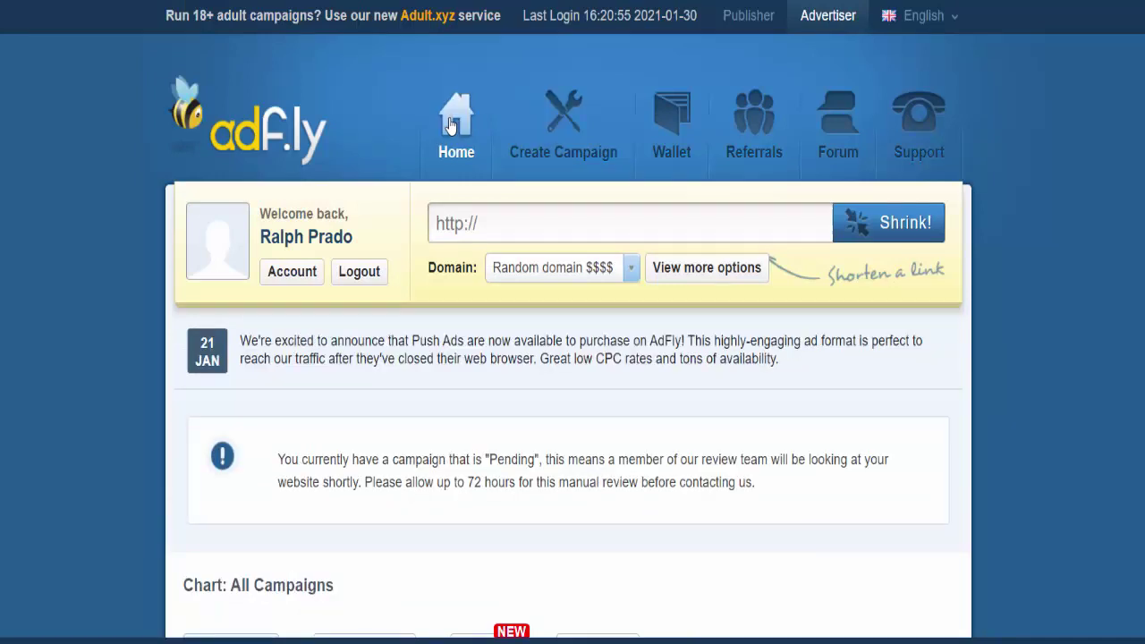